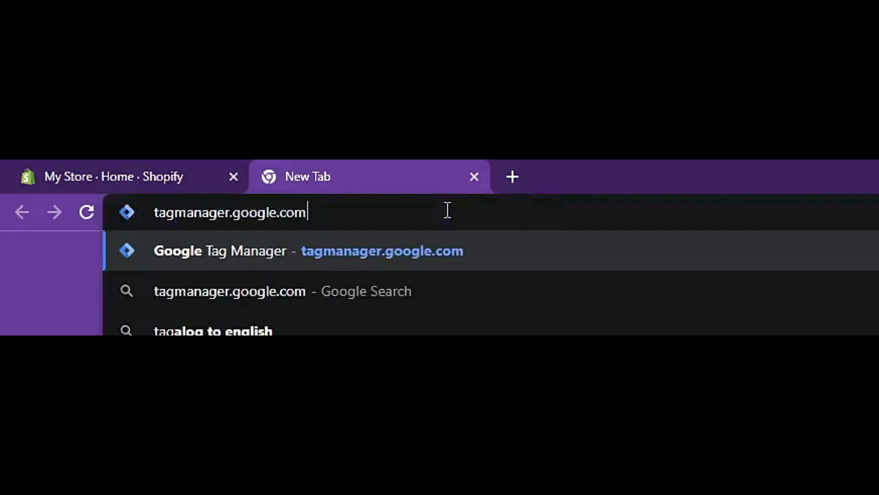
Step: Go to tagmanager.google.com and start a new account named Tutorial1
key(Return)
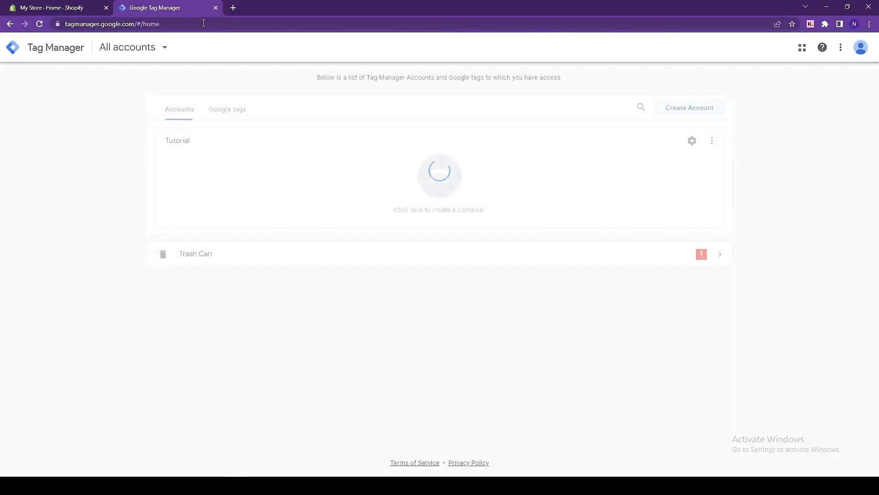
click(679, 113)
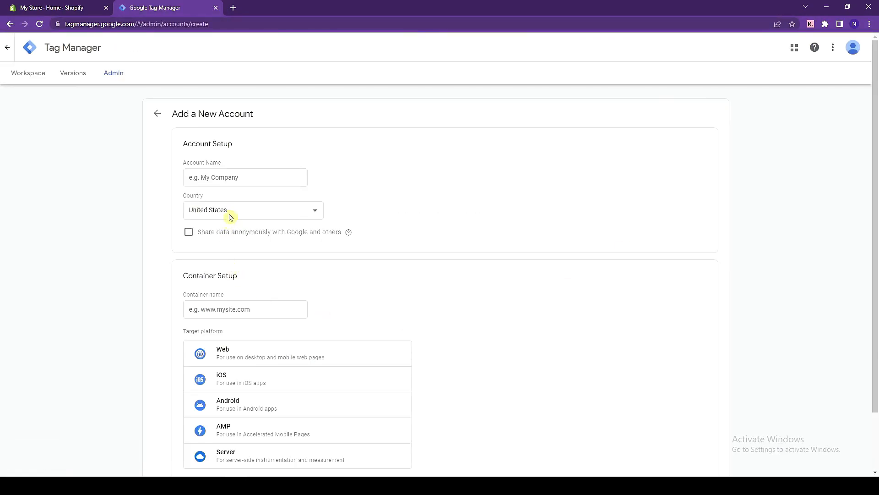
click(248, 178)
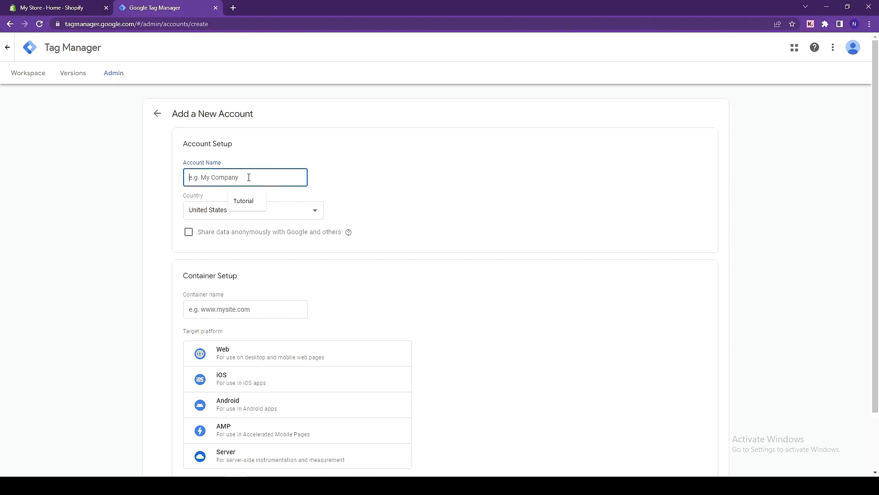
text(Tutorial1)
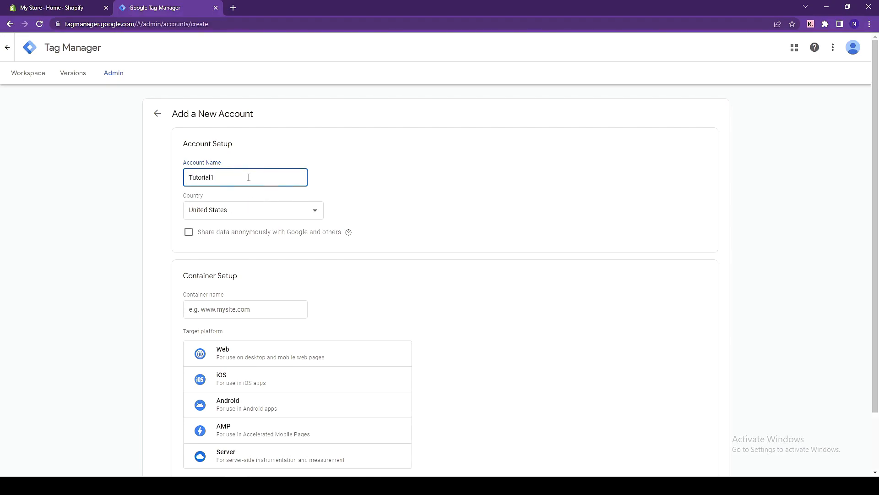
Step: Set the new account's country to Philippines
click(234, 209)
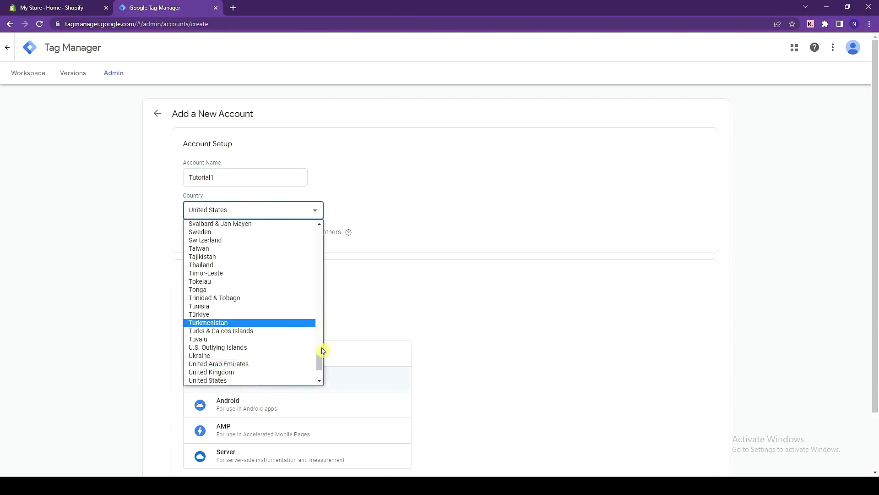
drag(320, 359, 325, 334)
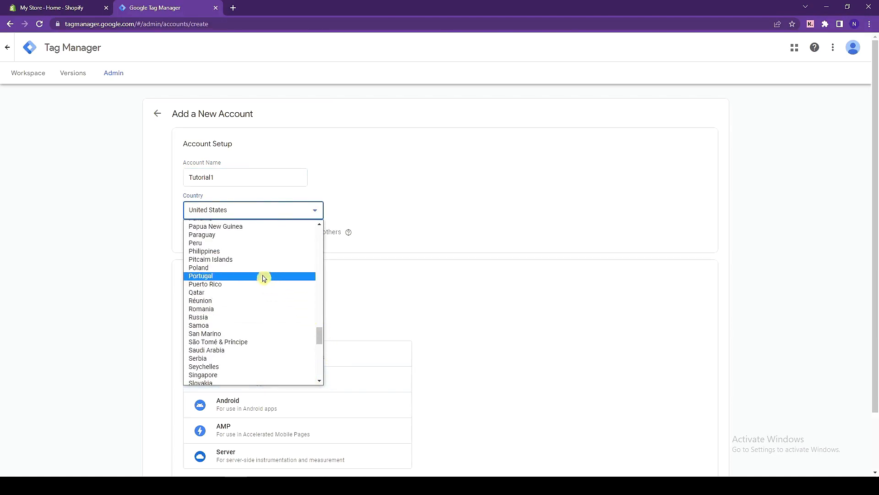
click(261, 252)
scroll(272, 265, down, 3)
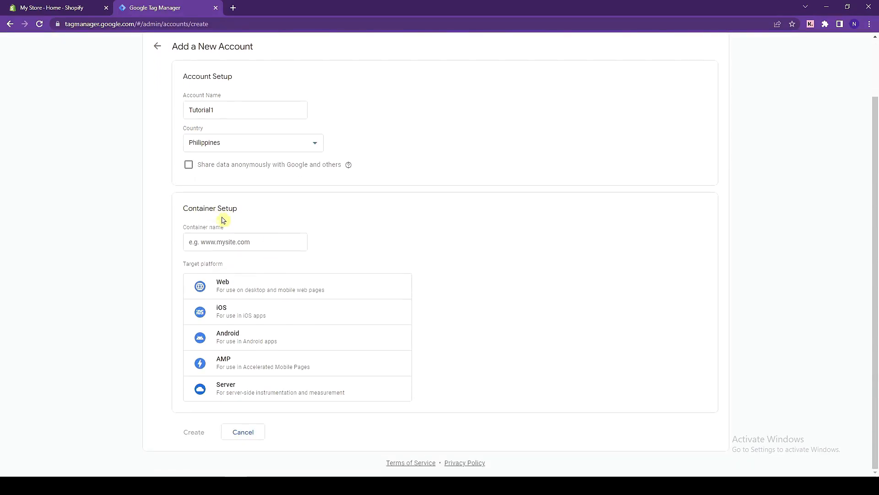
click(220, 245)
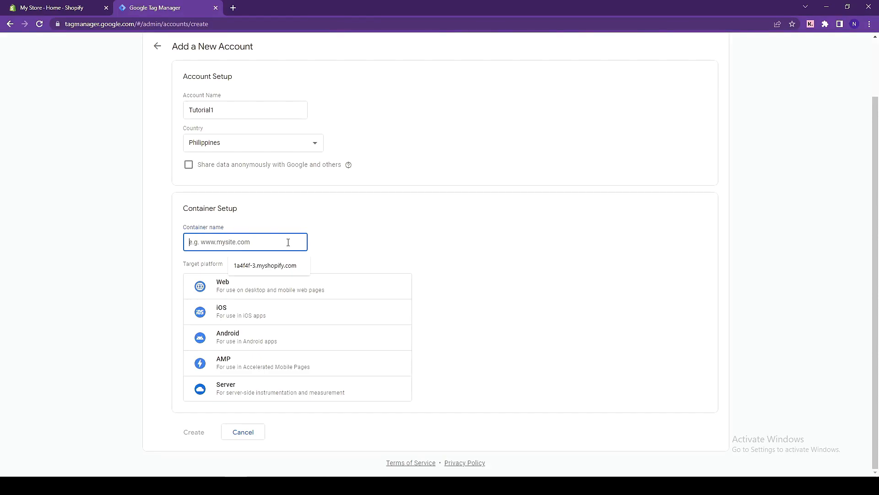
click(65, 6)
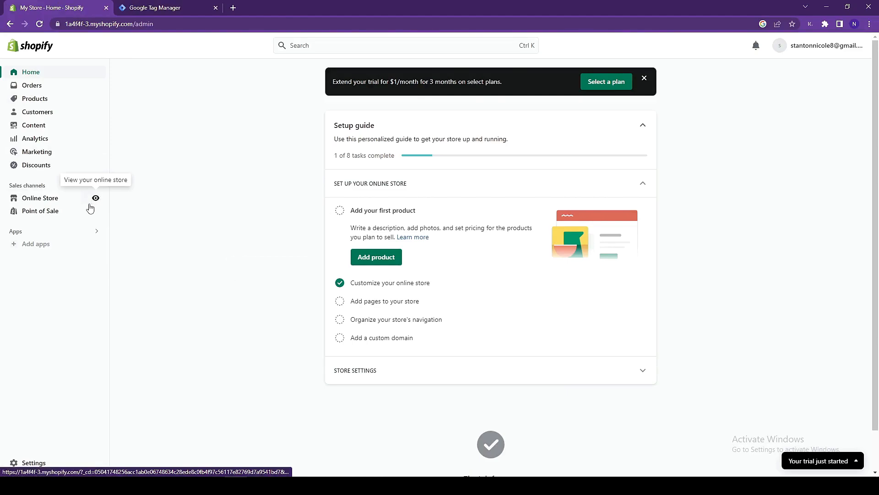
click(96, 198)
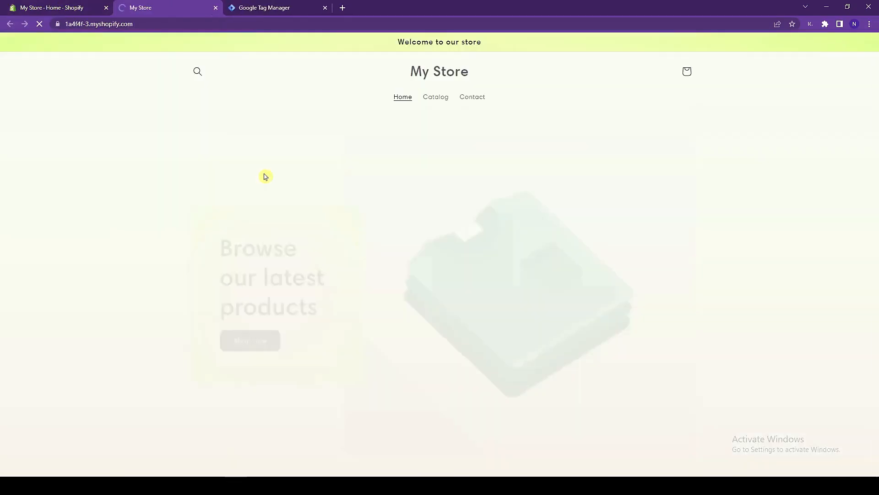
click(211, 23)
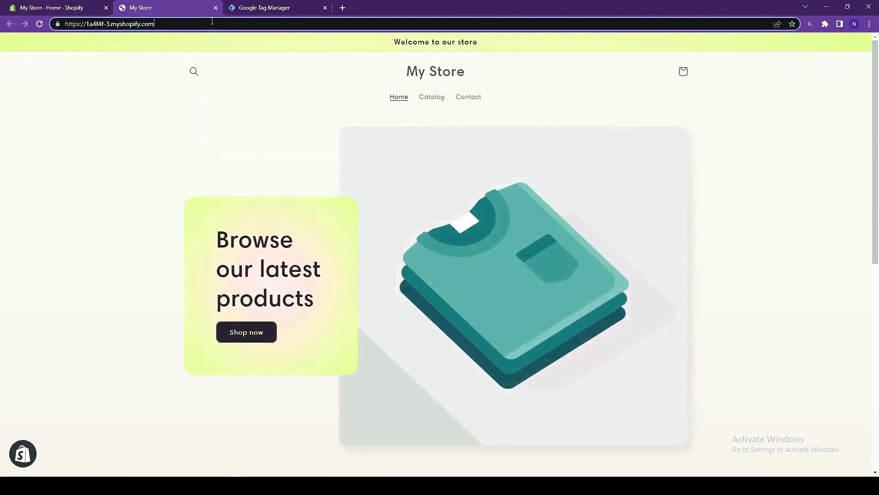
key(ctrl+c)
click(246, 8)
key(ctrl+v)
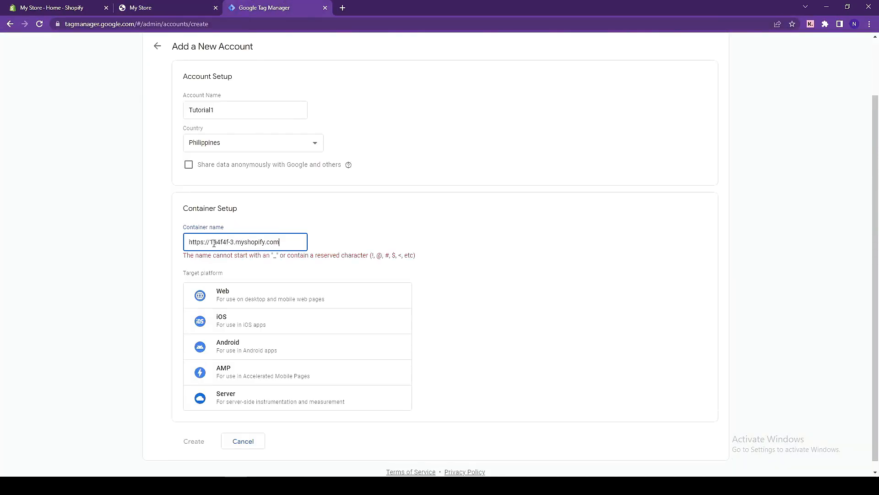
drag(211, 243, 187, 242)
key(BackSpace)
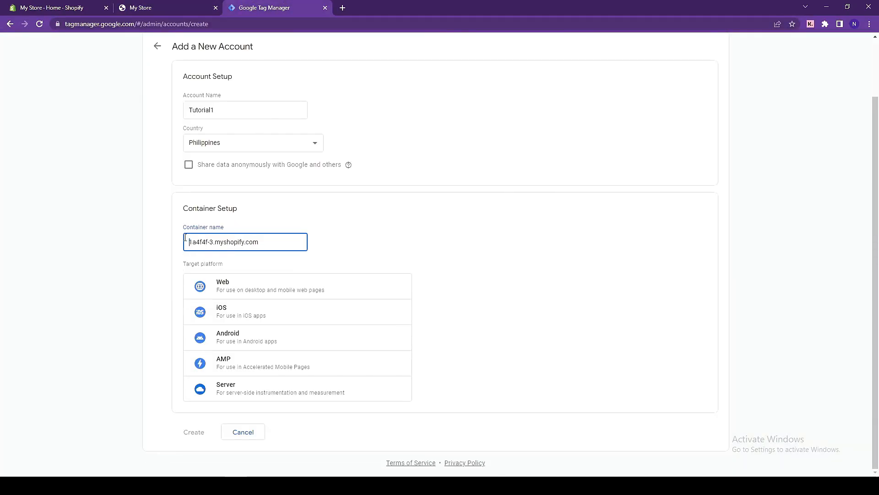
click(417, 240)
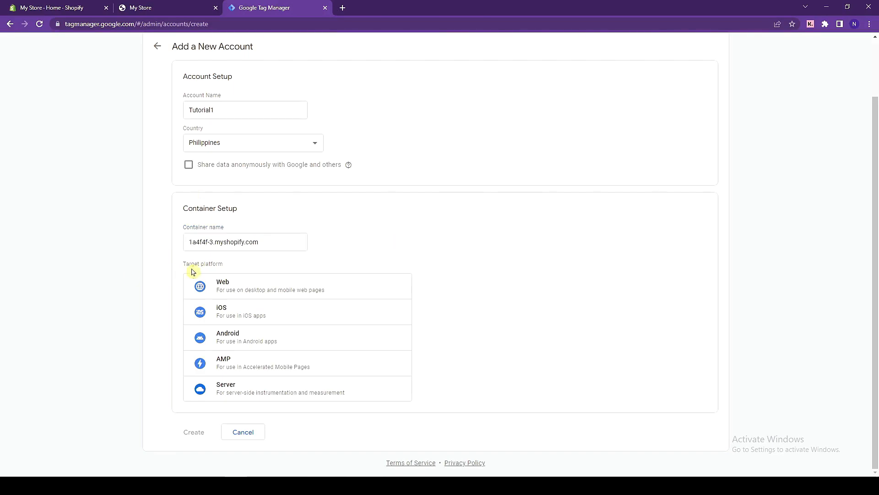
Step: Choose Web as the target platform, create the account, and accept the Terms of Service and the Data Processing Terms
click(230, 287)
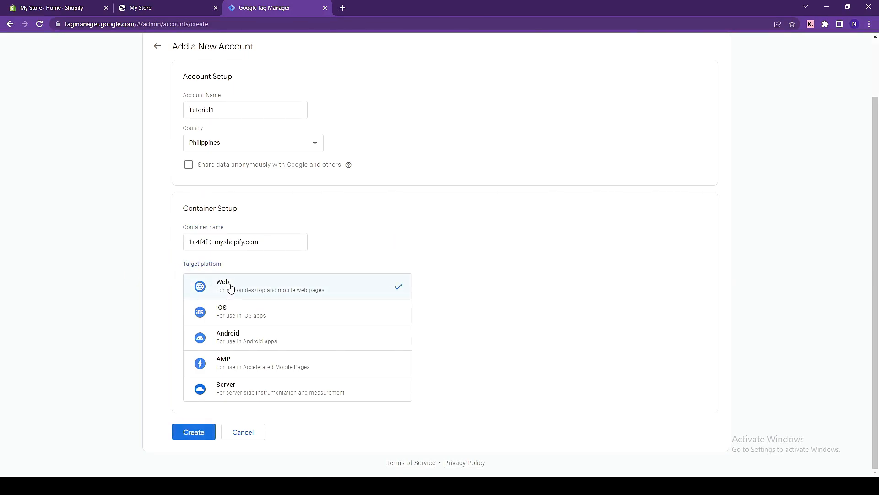
click(193, 437)
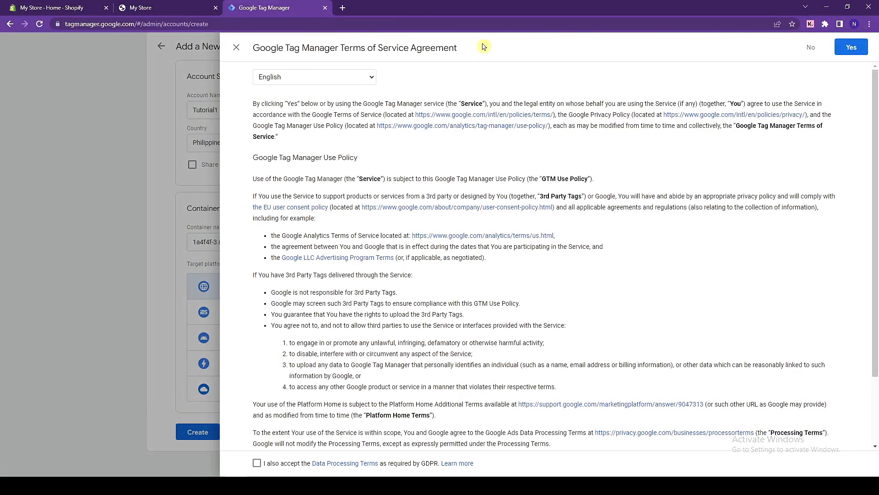
scroll(480, 162, down, 2)
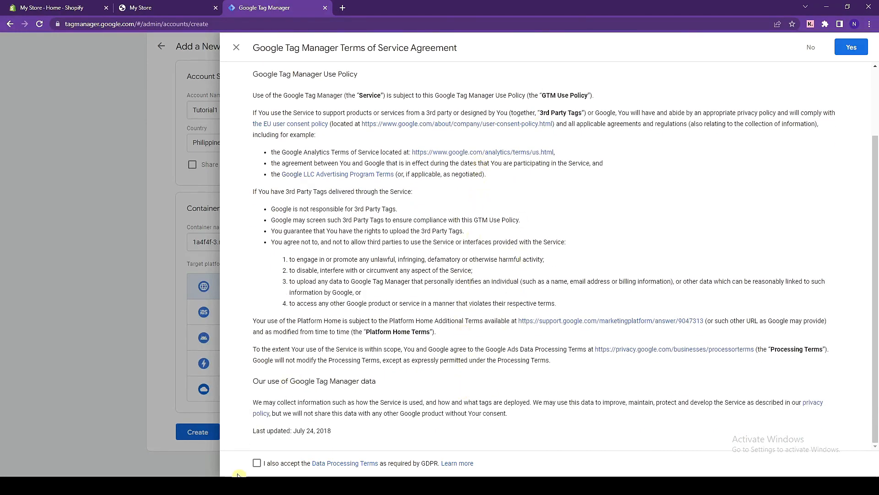
click(257, 463)
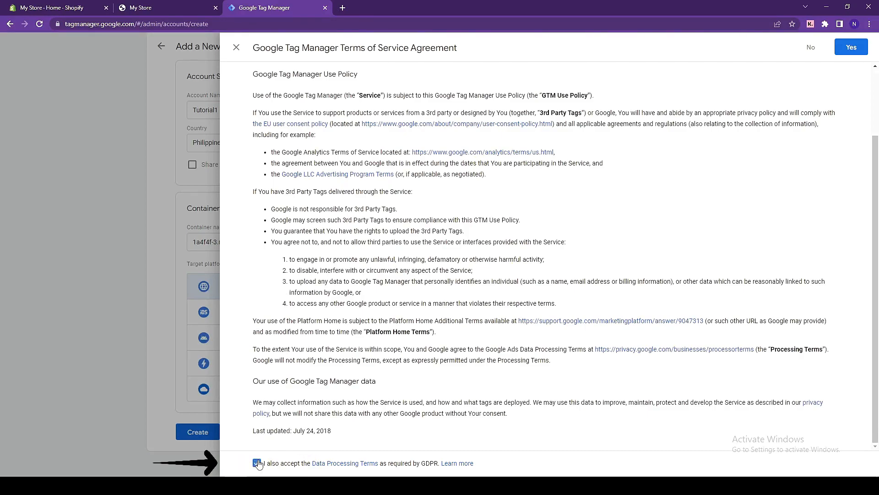
click(846, 54)
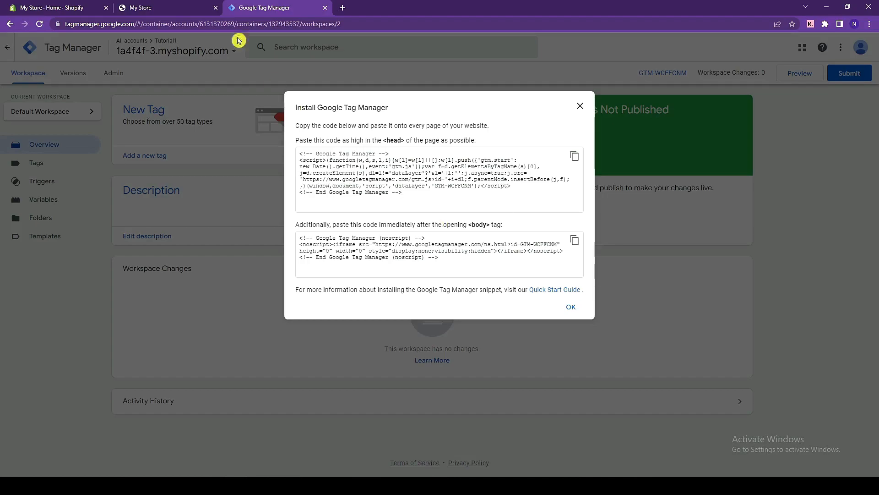
Step: Switch to the Shopify admin and open the code editor for the current Sense theme
click(85, 5)
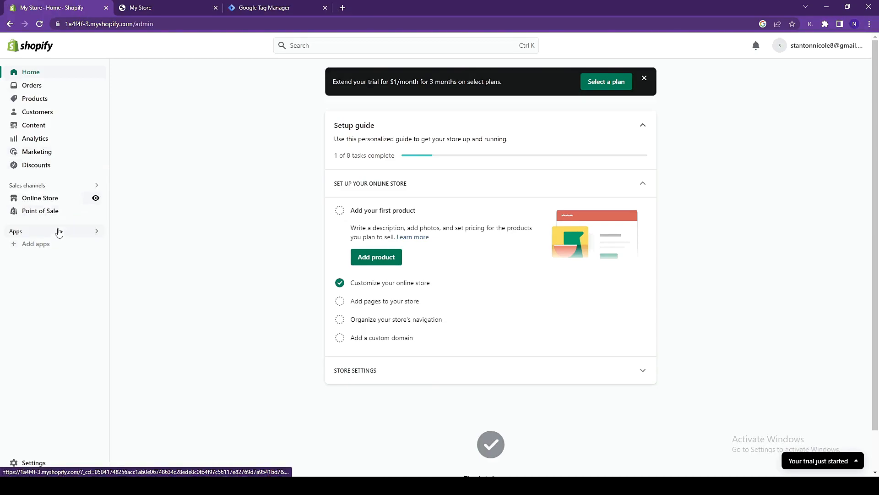
click(50, 199)
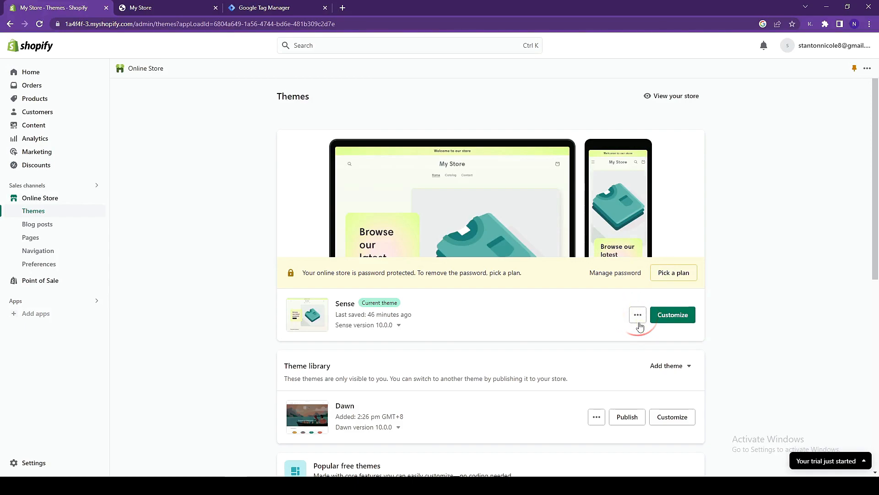
click(637, 316)
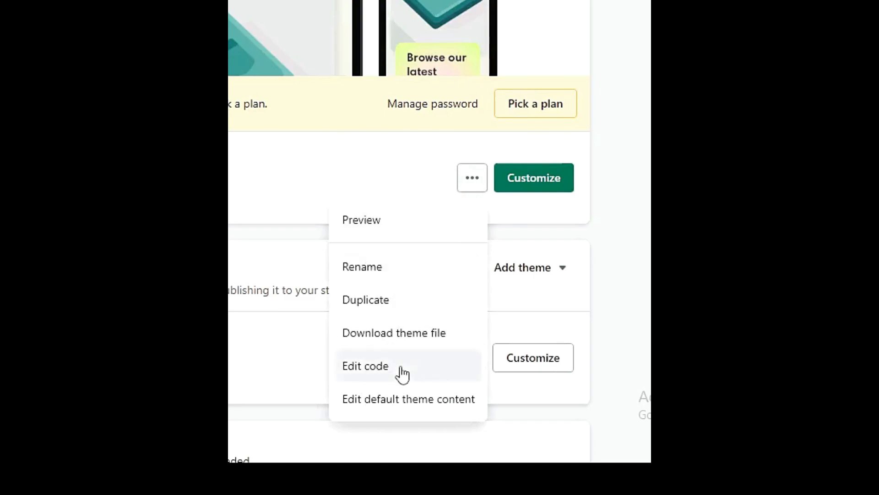
click(401, 370)
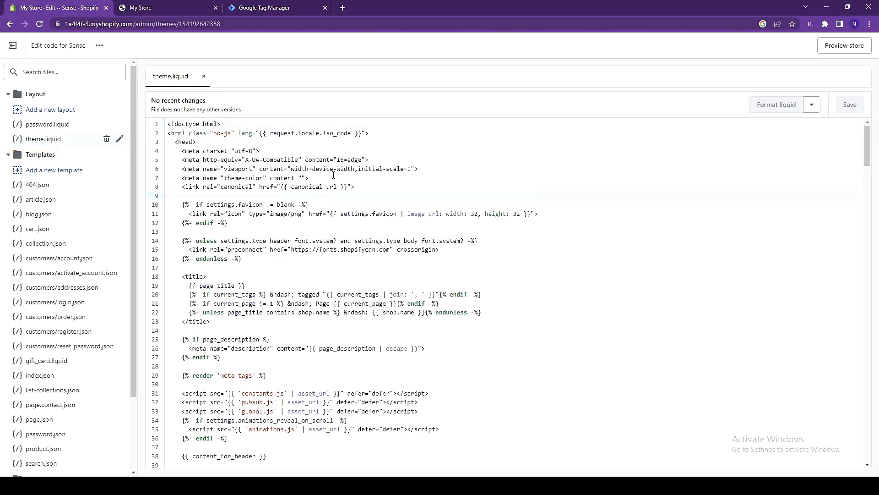
Step: Copy the Google Tag Manager head snippet from the installation dialog in Tag Manager
click(278, 10)
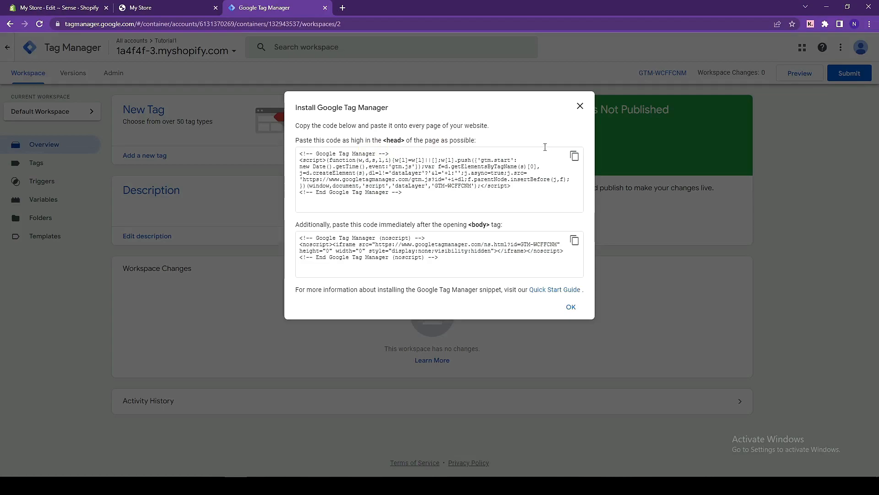
click(576, 163)
click(576, 164)
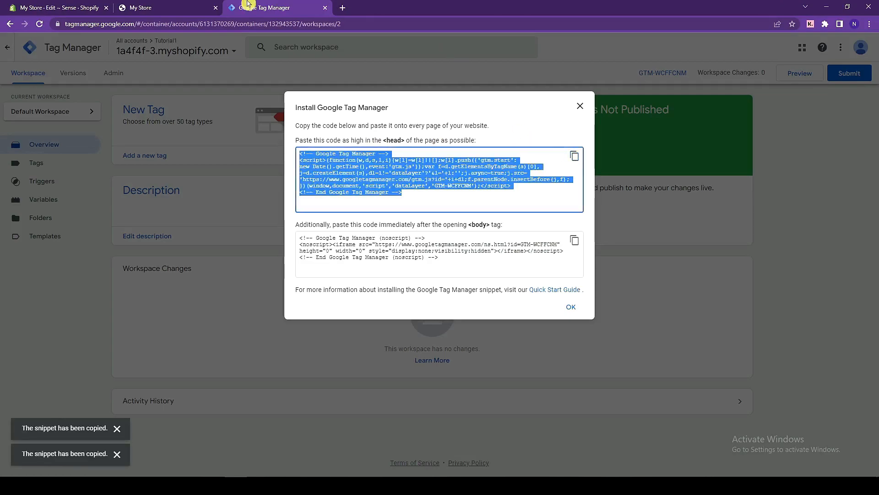
Step: Paste the head snippet into Shopify's theme.liquid on a new line below the theme-color meta tag
click(97, 5)
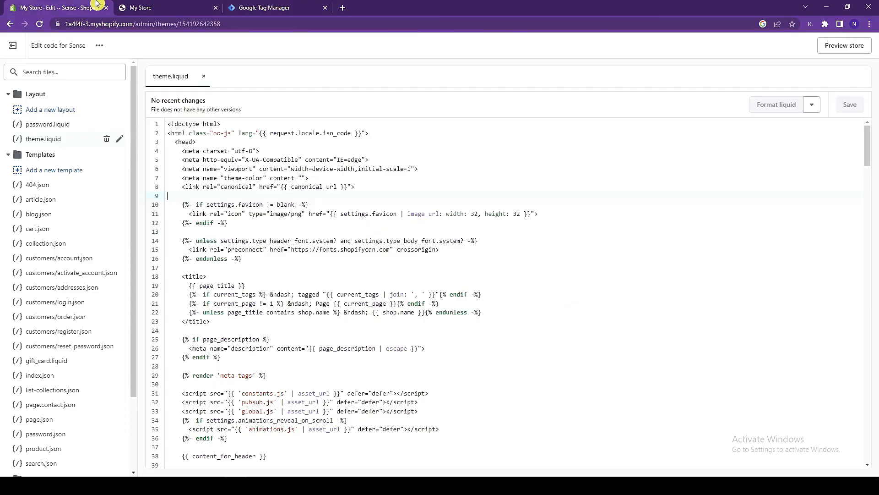
drag(178, 144, 200, 144)
click(200, 143)
key(Return)
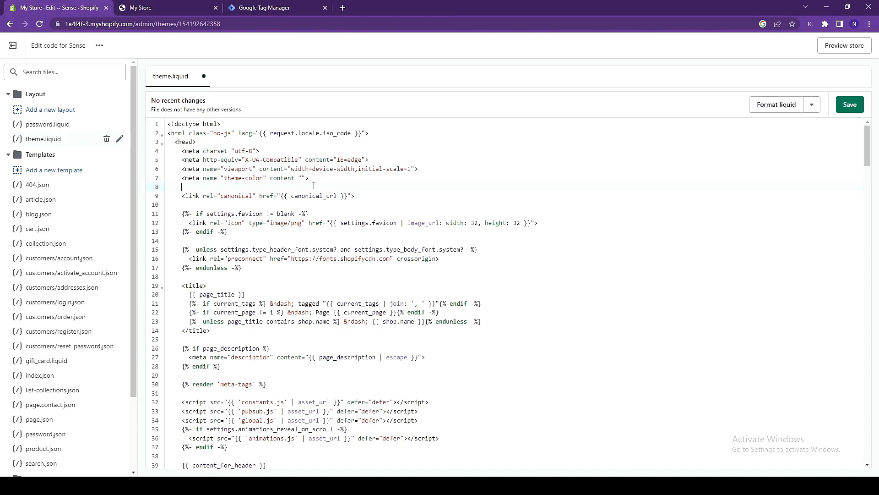
right_click(314, 185)
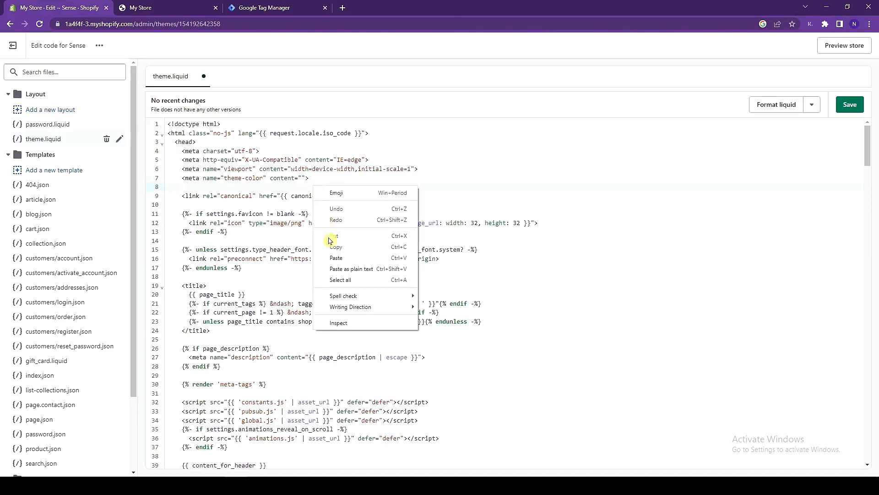
click(339, 258)
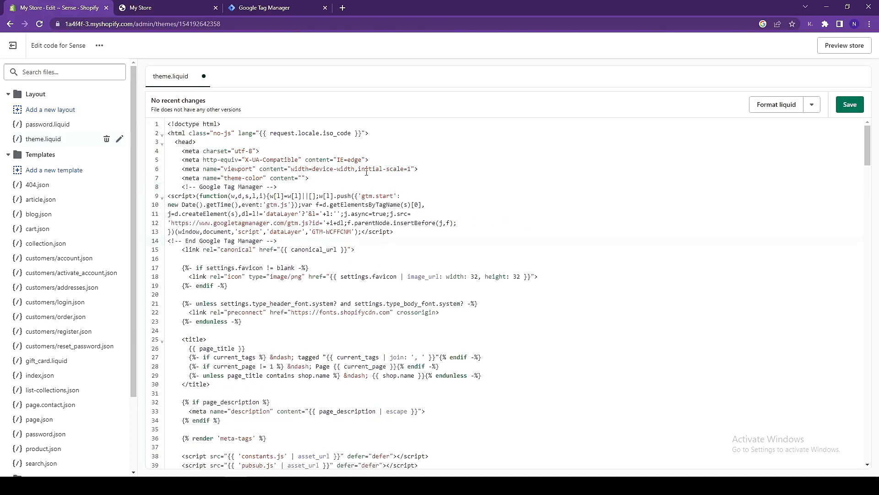
Step: Return to Google Tag Manager and copy the noscript snippet meant for the body tag
click(276, 5)
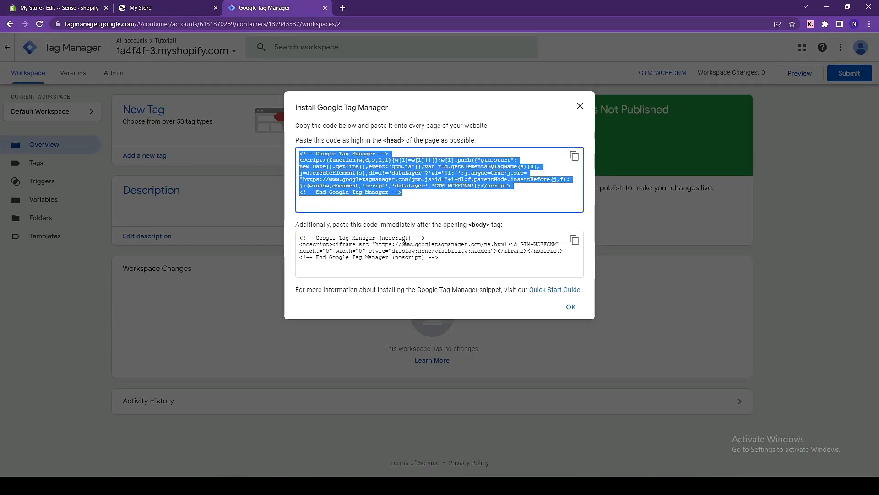
click(334, 224)
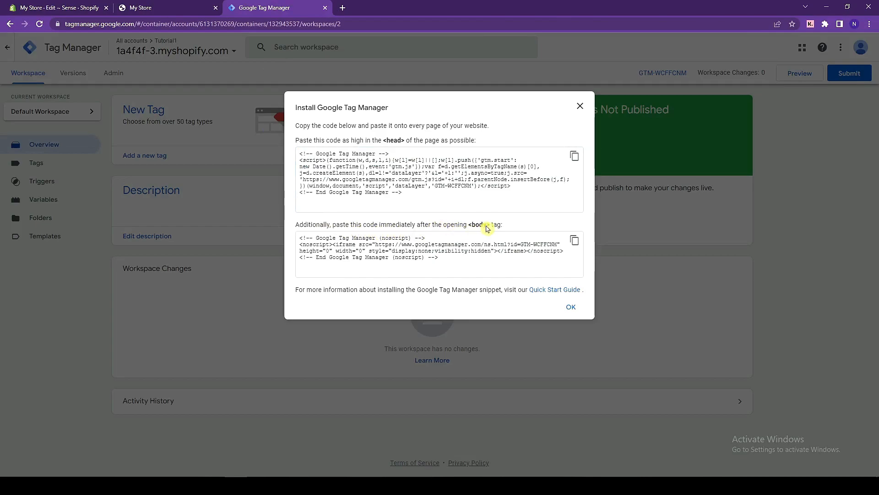
click(574, 241)
click(574, 240)
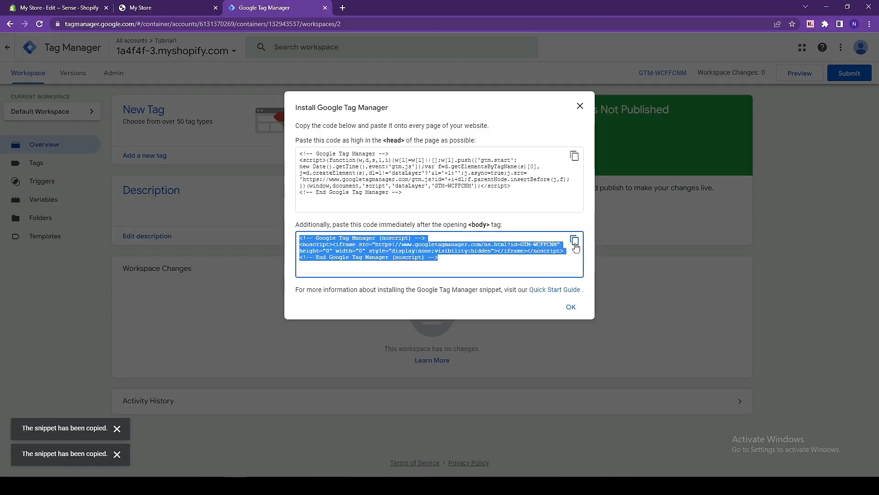
Step: Switch to the Shopify code editor and search theme.liquid for "<body" to locate the opening body tag
click(43, 4)
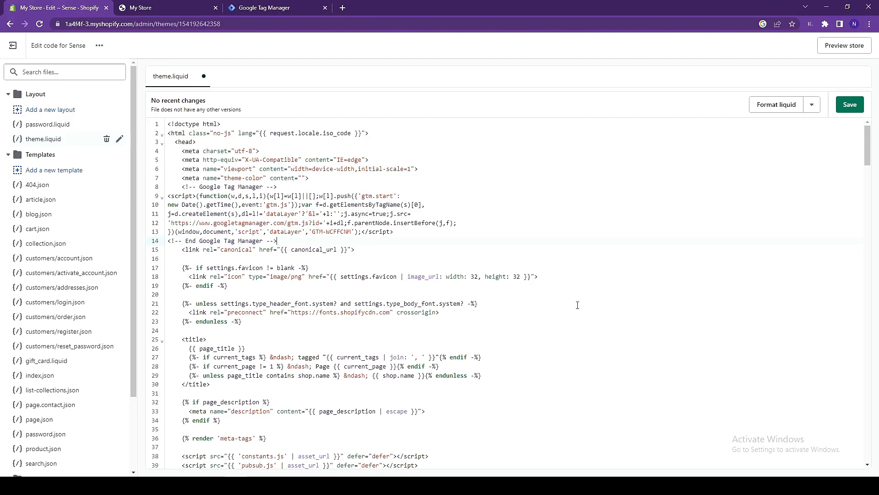
scroll(448, 203, down, 4)
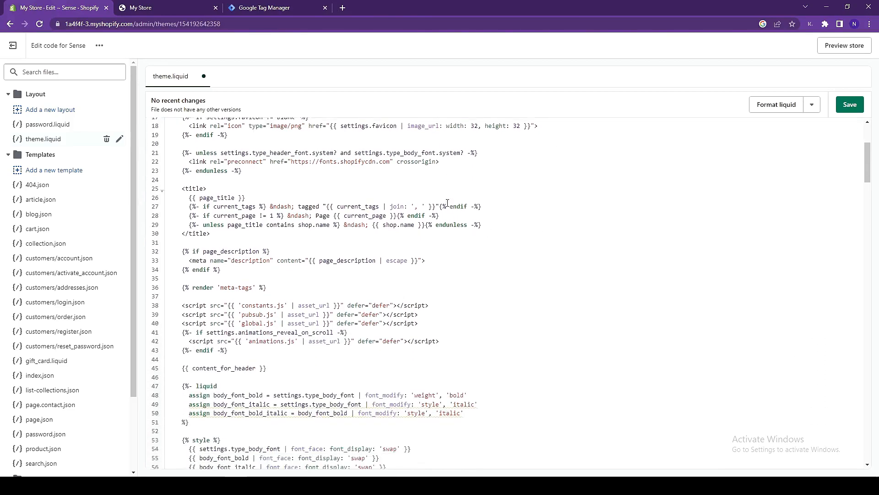
scroll(447, 203, down, 1)
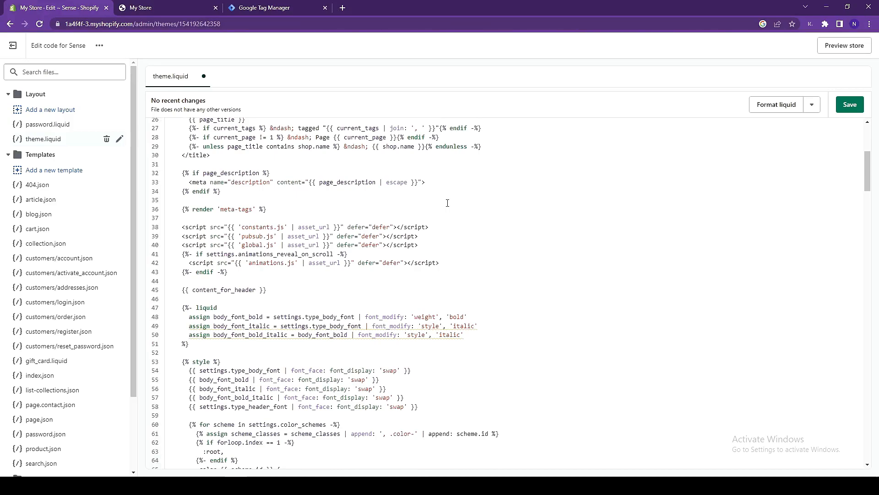
key(ctrl+f)
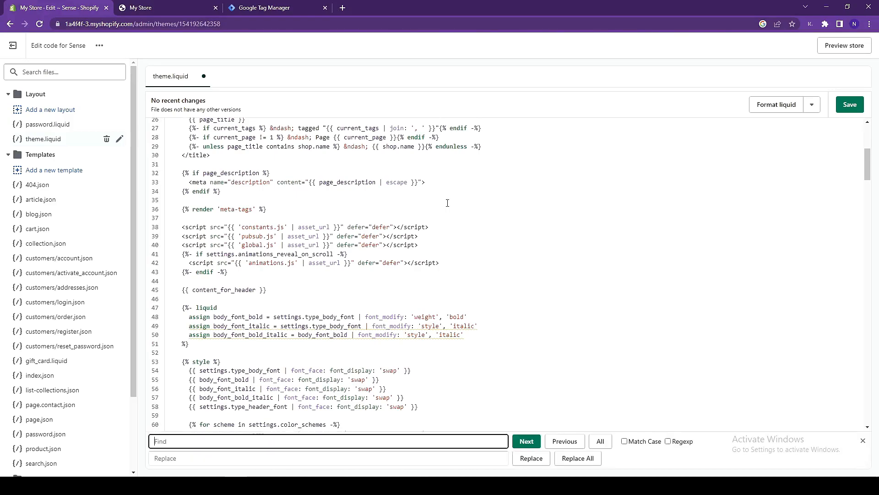
click(369, 442)
text(<body)
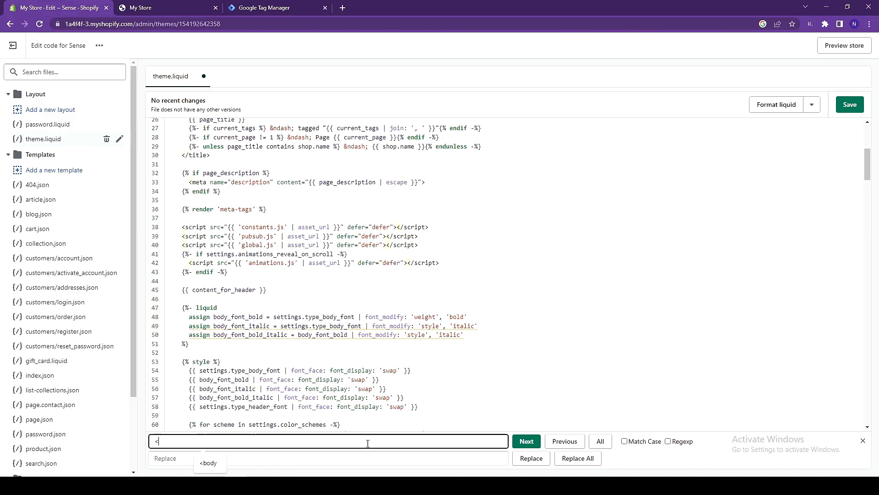
key(Return)
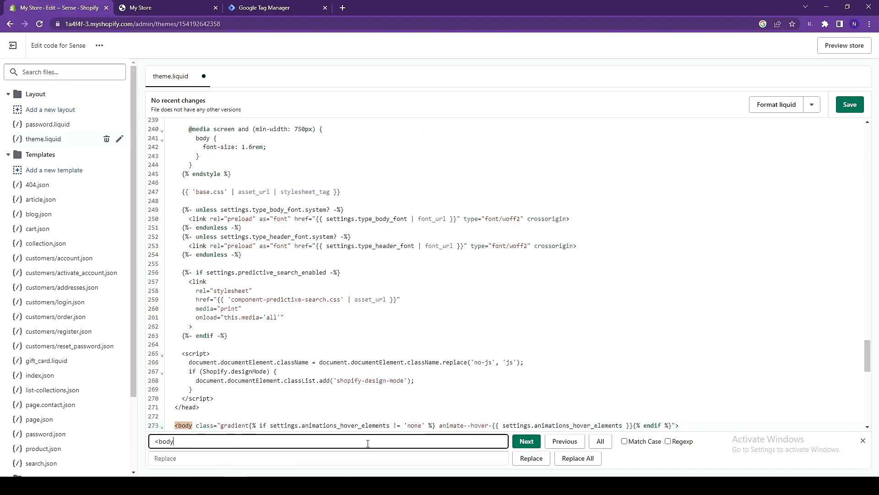
scroll(175, 195, down, 5)
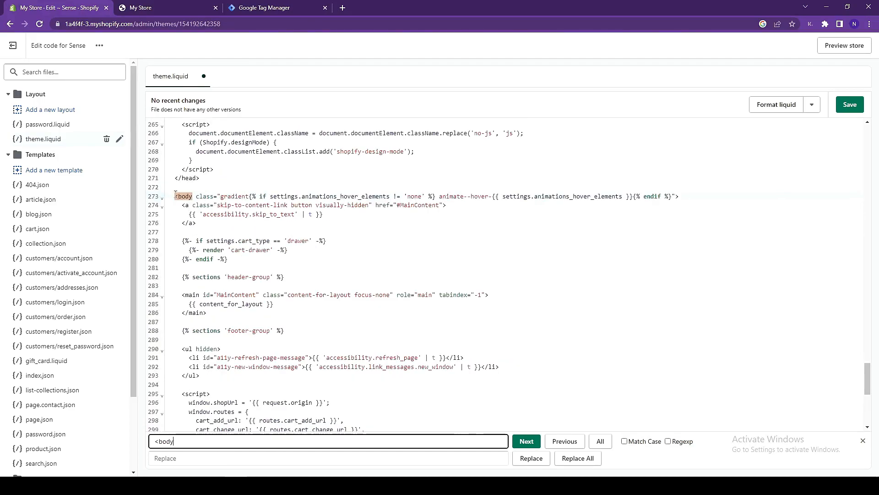
Step: Paste the noscript snippet on a new line directly below the opening body tag in theme.liquid and save the file
click(690, 199)
key(Escape)
key(Return)
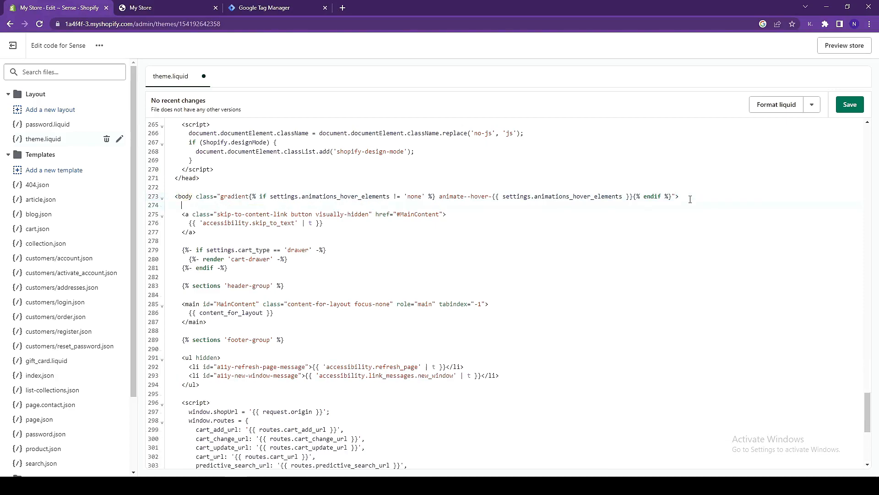
right_click(240, 206)
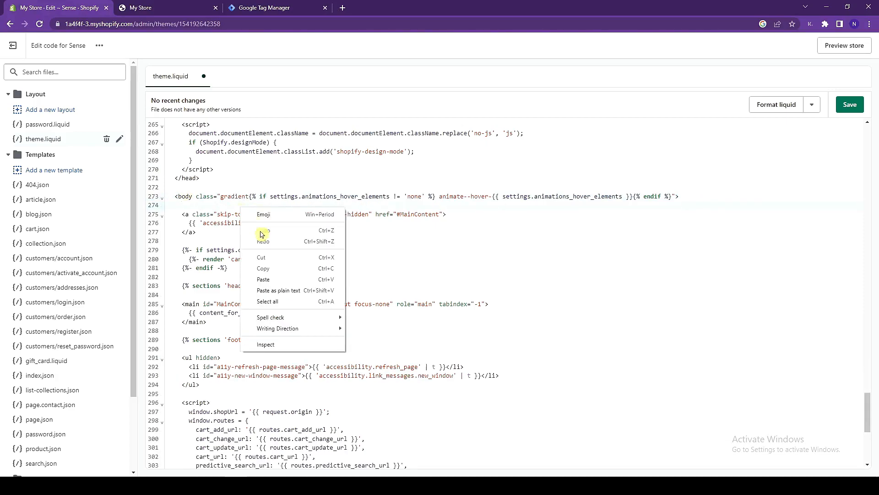
click(283, 278)
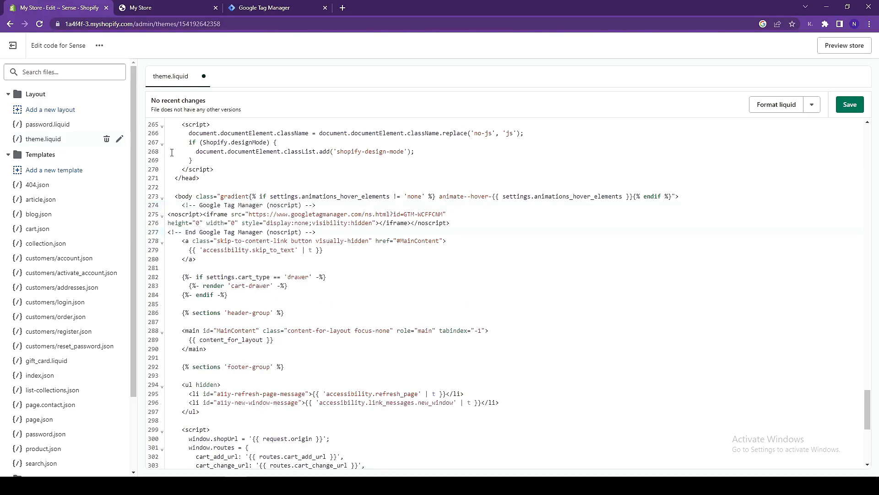
click(852, 106)
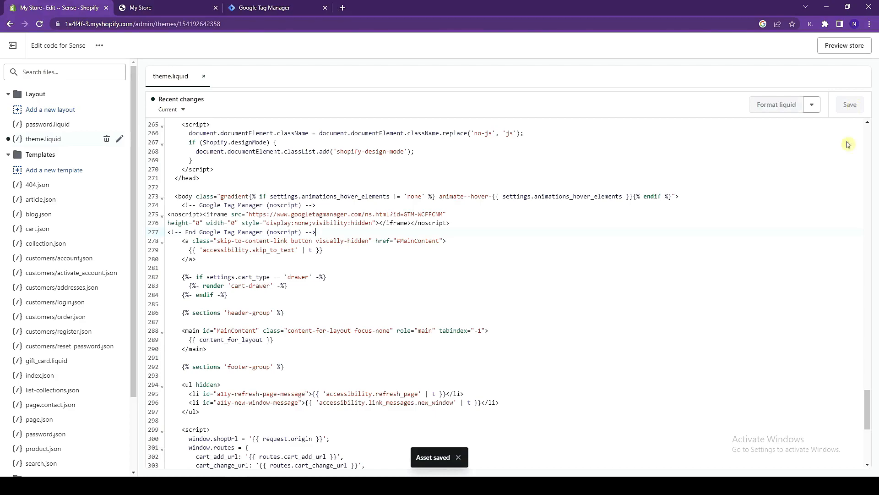
Step: Return to Google Tag Manager and start submitting the workspace changes with the version name "Successfully added tag manager Shopify"
click(288, 5)
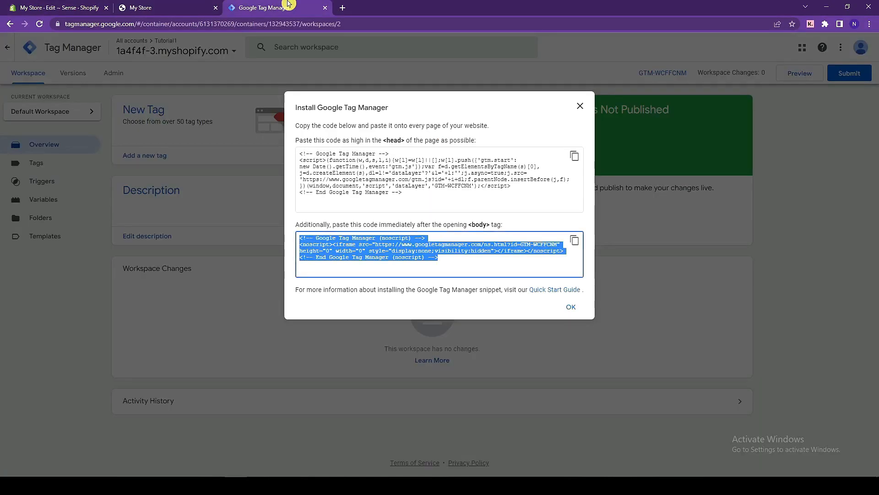
click(571, 308)
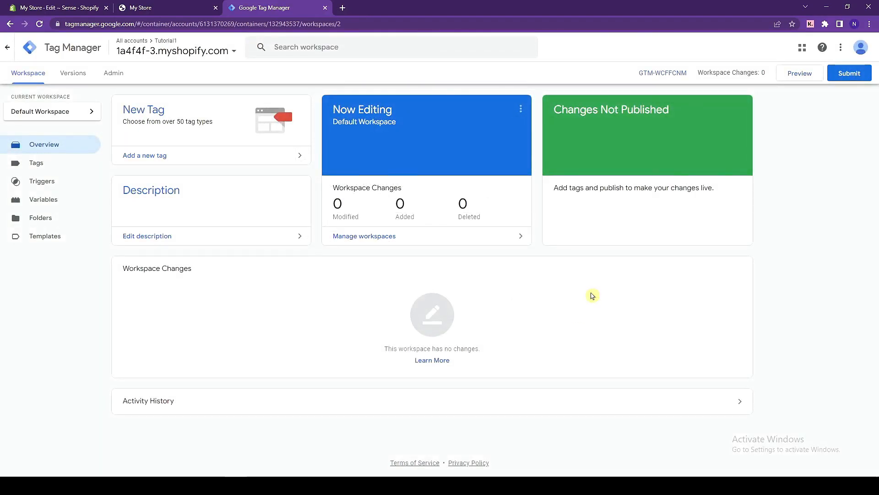
click(845, 80)
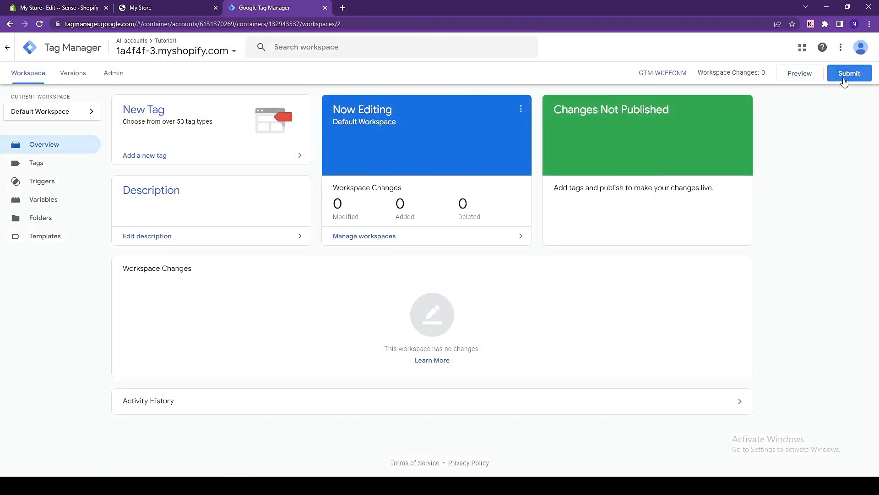
text(Successfully added tag manager)
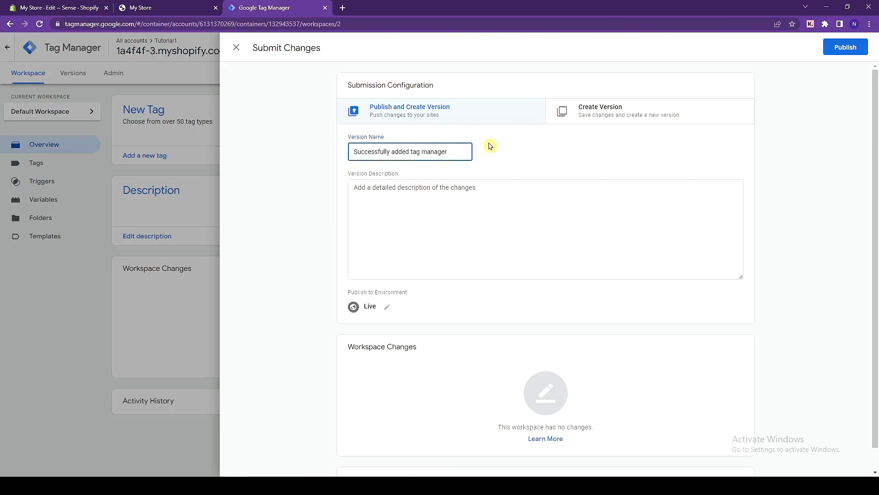
text( Shopify)
Step: Copy the version name into the version description so it reads "Successfully added tag manager Shopify"
key(ctrl+a)
key(ctrl+c)
click(494, 204)
key(ctrl+v)
click(536, 177)
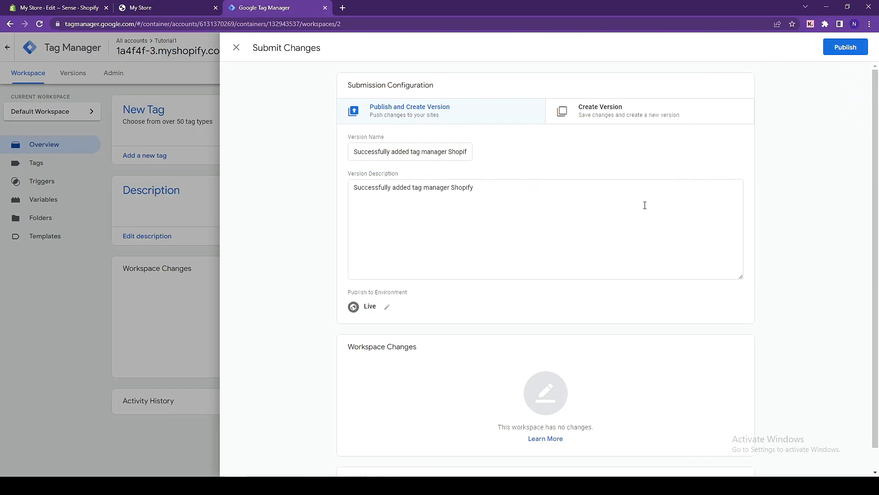
Step: Publish the container version to the Live environment, review its version summary and close it
click(846, 47)
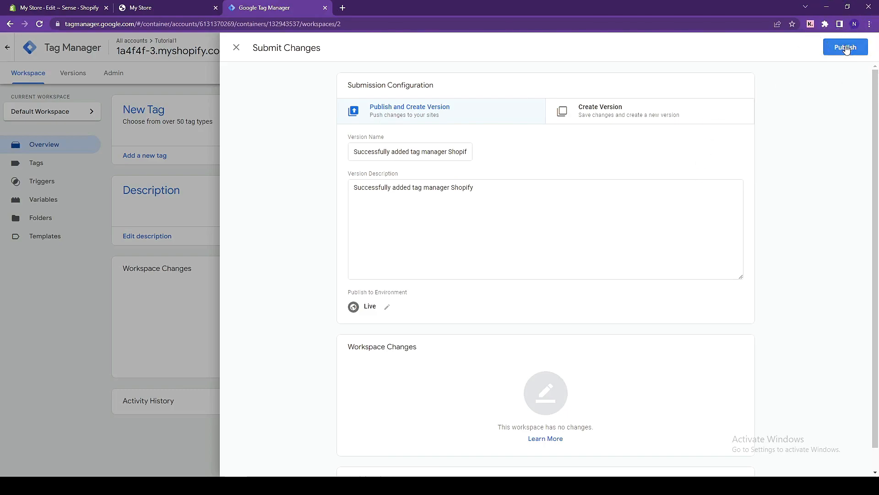
click(846, 48)
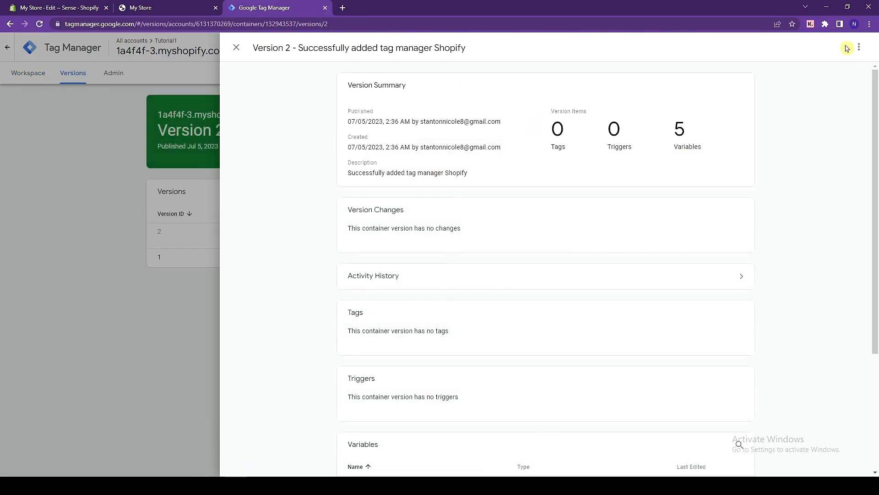
scroll(843, 150, down, 4)
scroll(766, 138, up, 2)
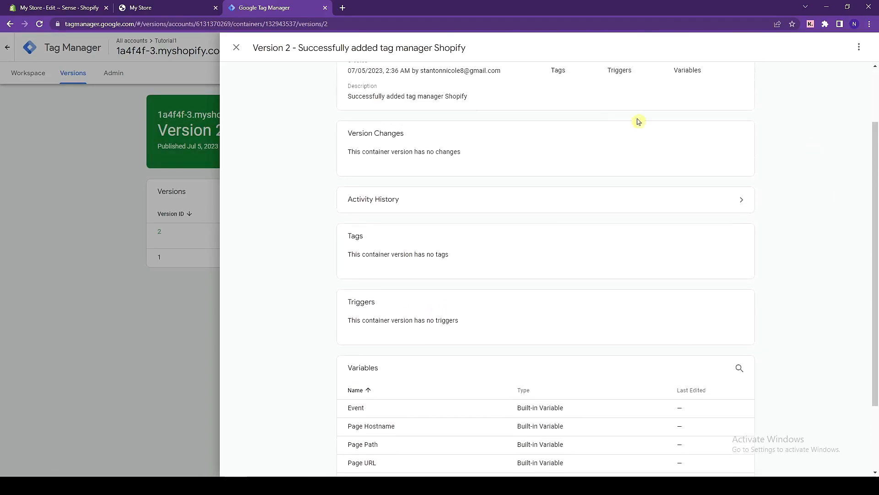
click(236, 48)
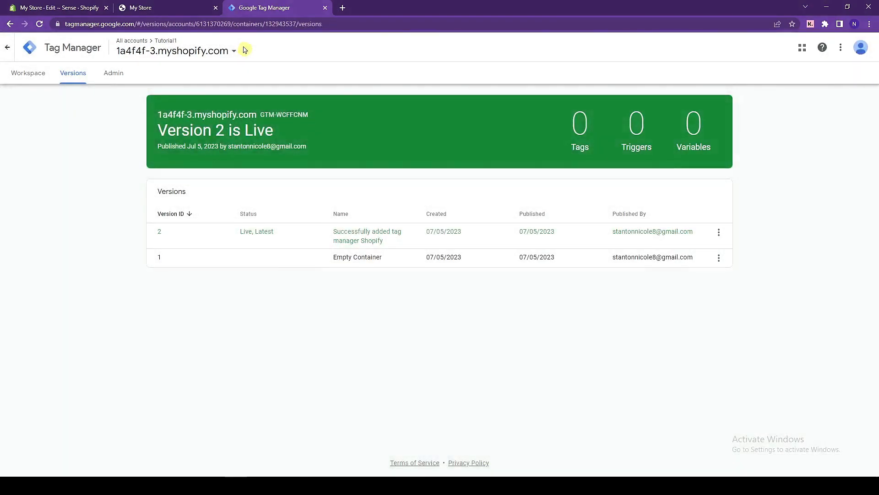